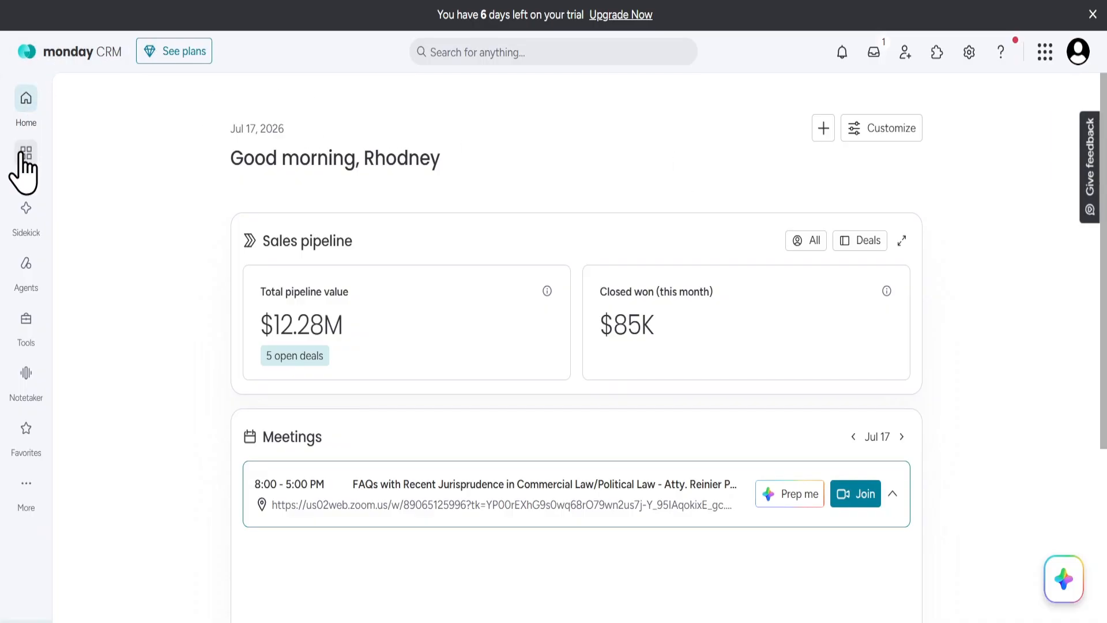
Create a new open-privacy CRM workspace named Real Estate Sales, starting from blank.
click(18, 155)
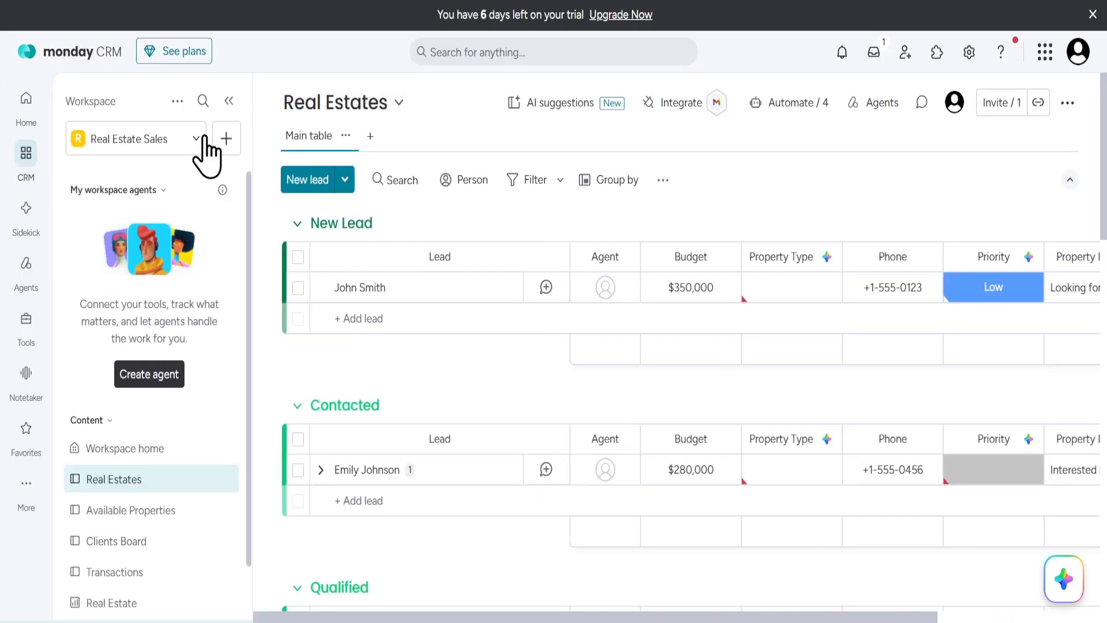
click(178, 101)
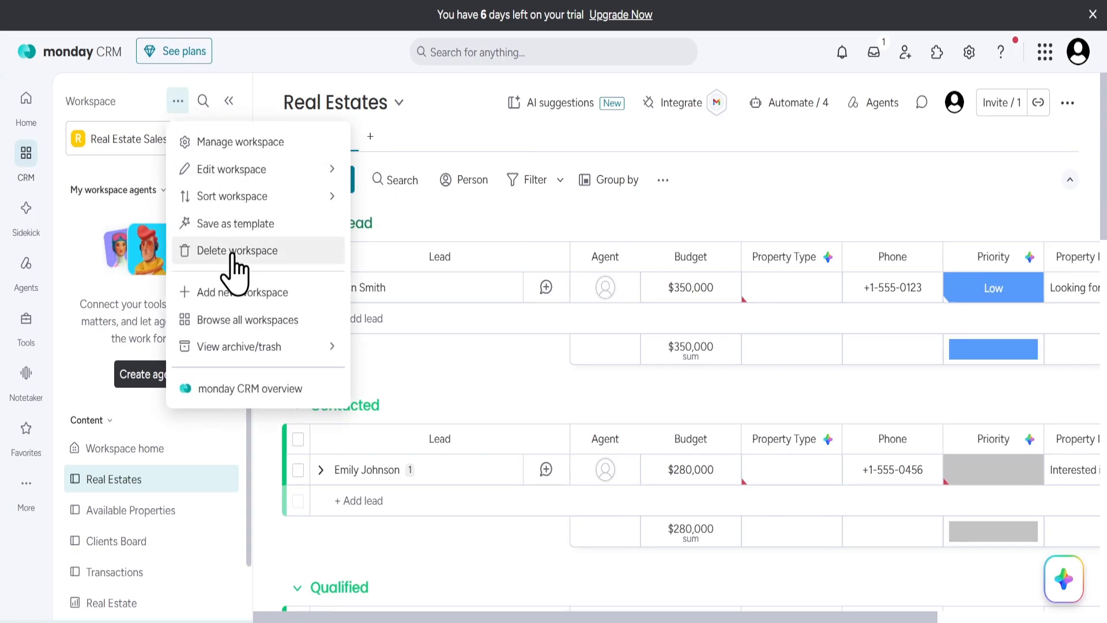
click(235, 293)
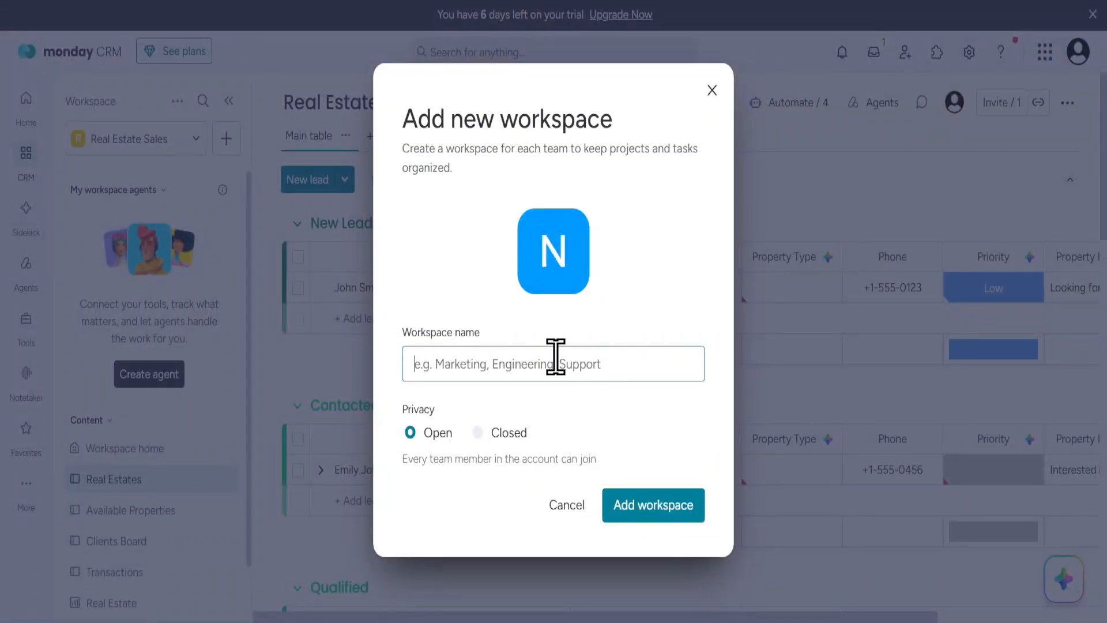
text(Real Estate Sales)
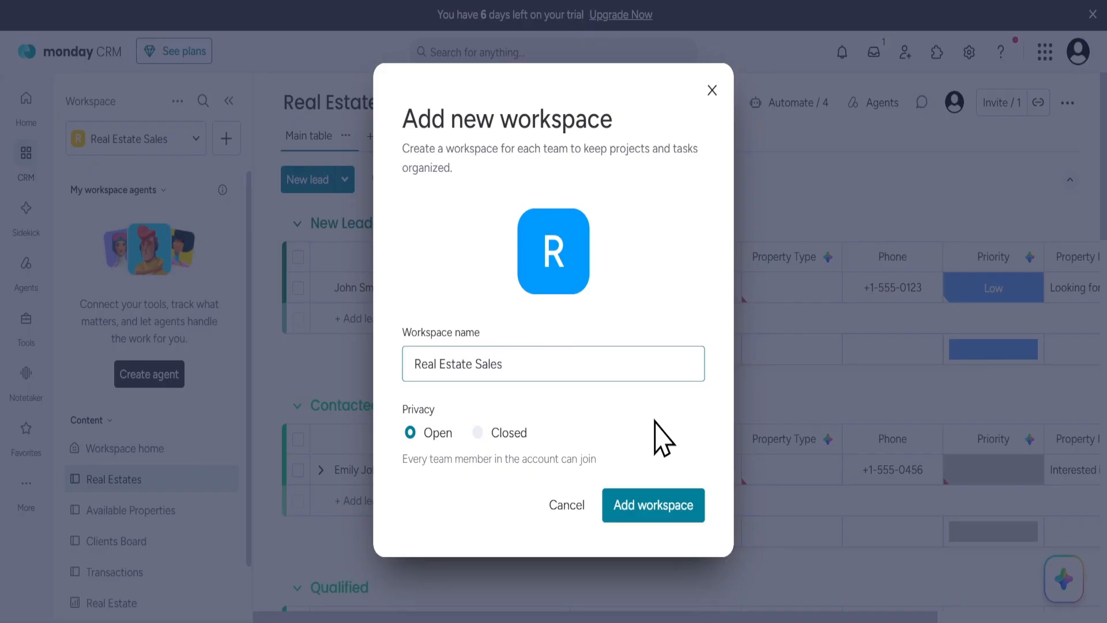
click(652, 506)
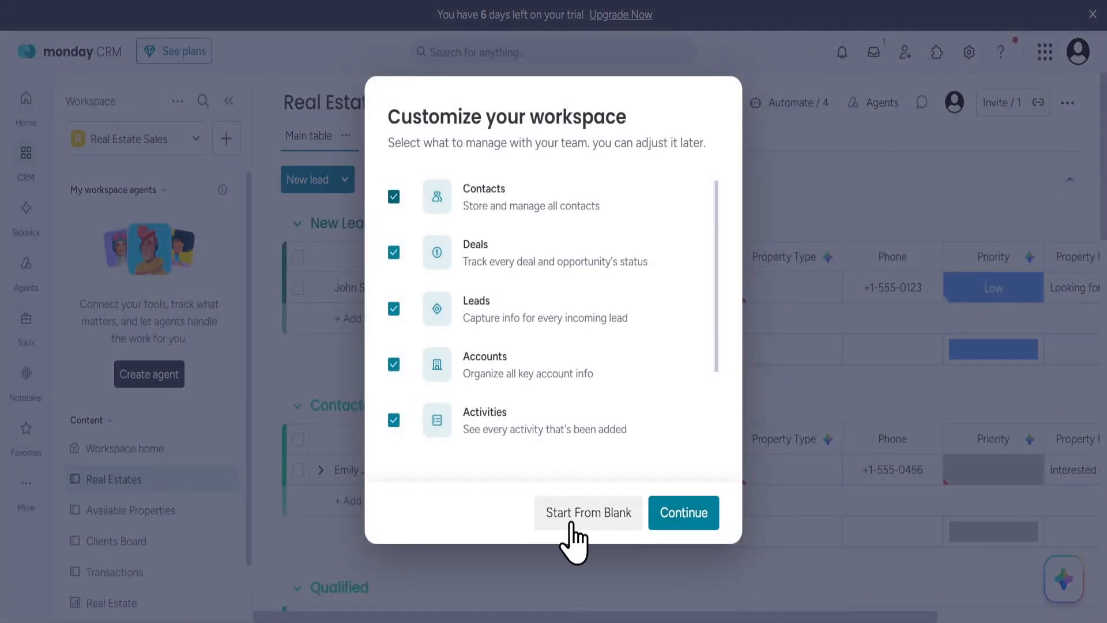
click(576, 516)
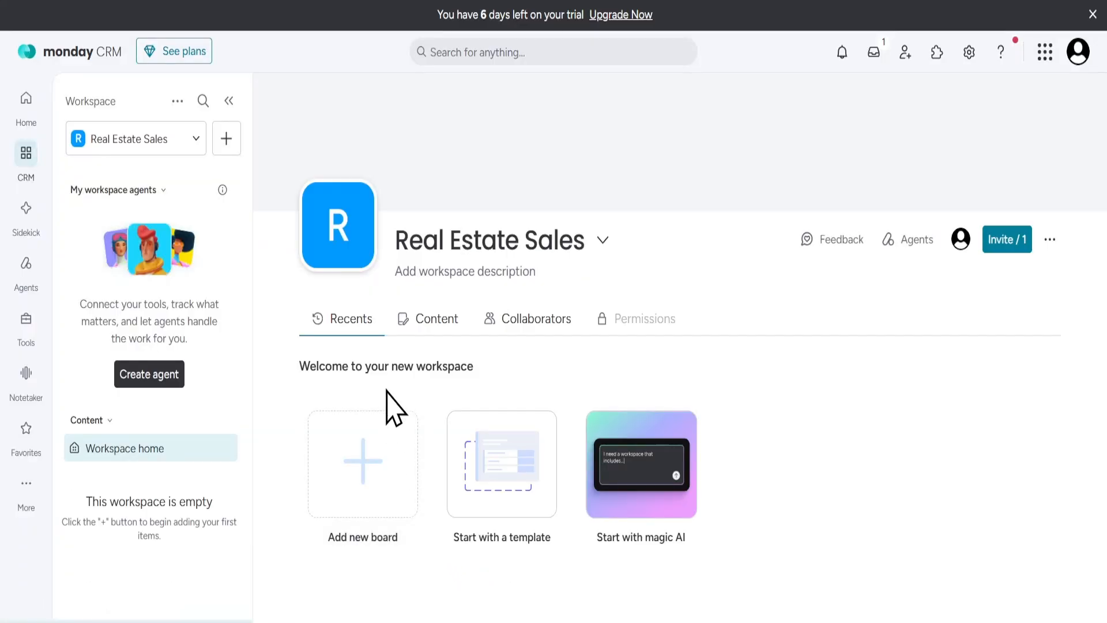
Create an AI-generated Real Estates board from the pasted list of lead fields and deal stages, and look through its stage groups.
click(382, 493)
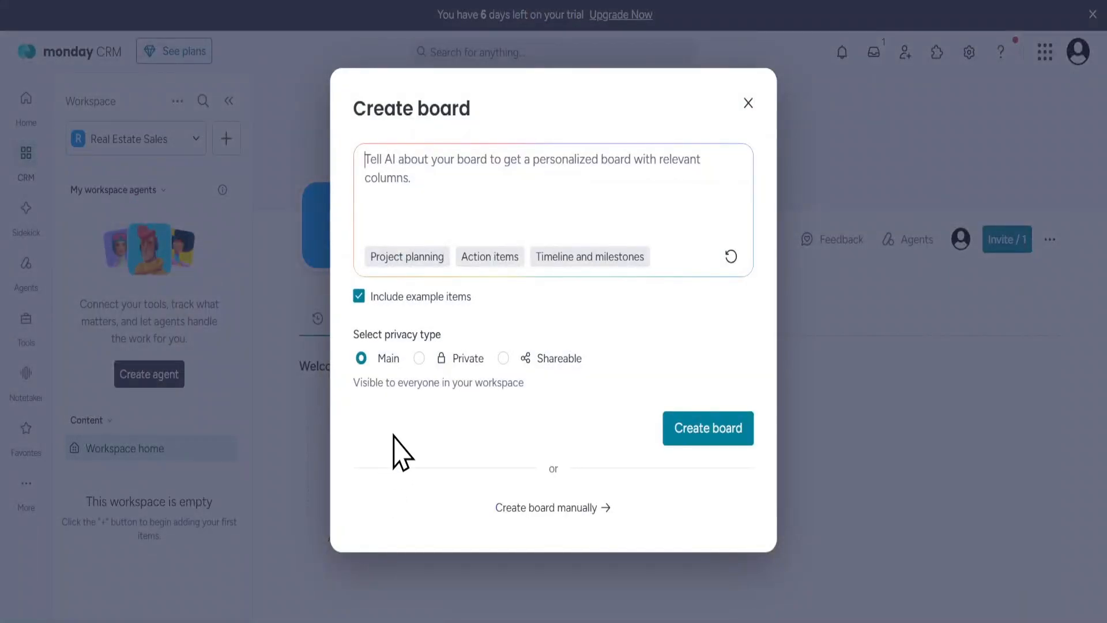
key(ctrl+v)
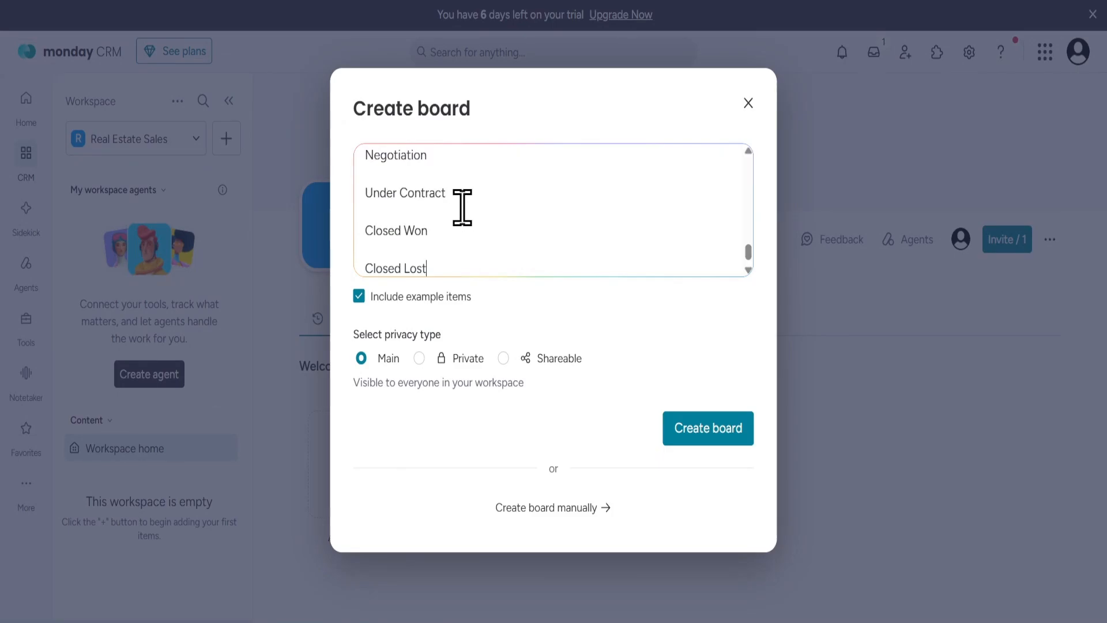
scroll(463, 206, up, 10)
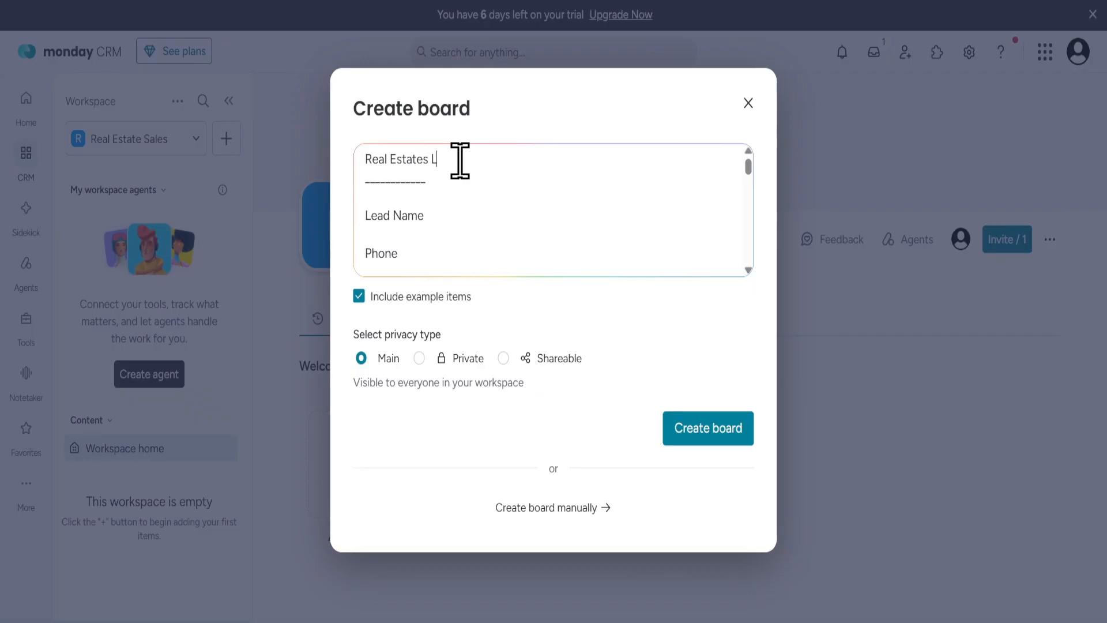
click(460, 161)
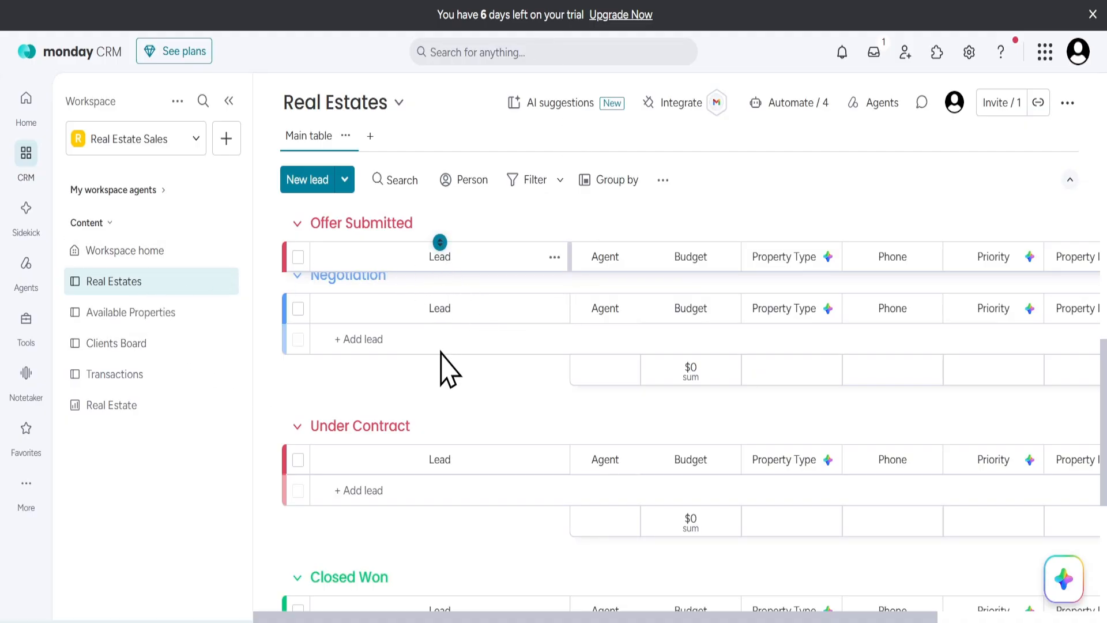
scroll(450, 369, down, 5)
scroll(452, 386, up, 10)
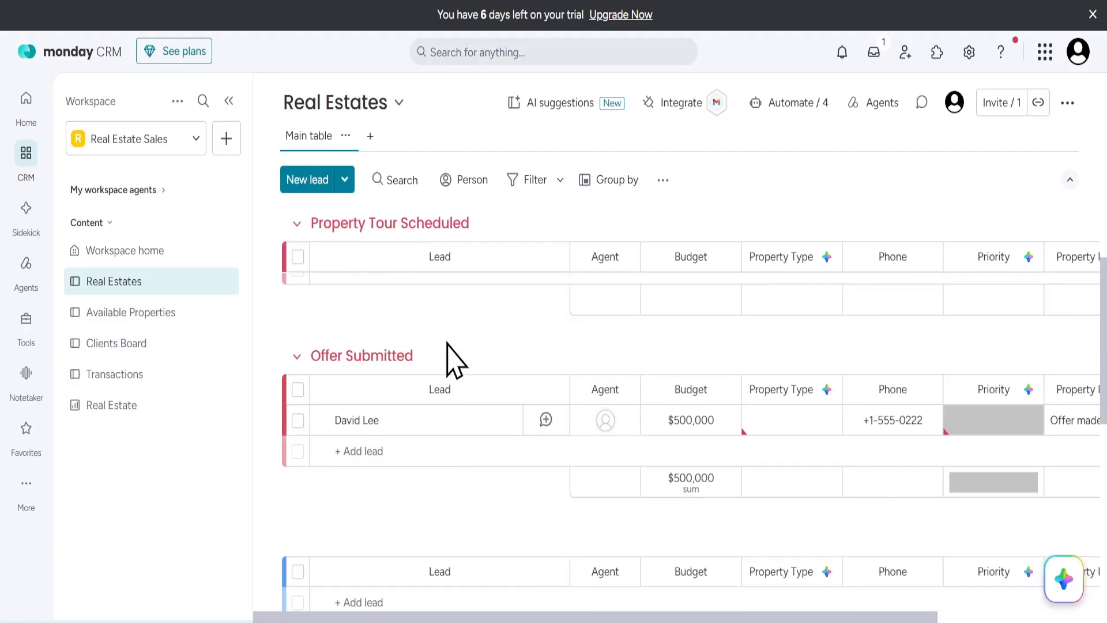
scroll(452, 357, up, 2)
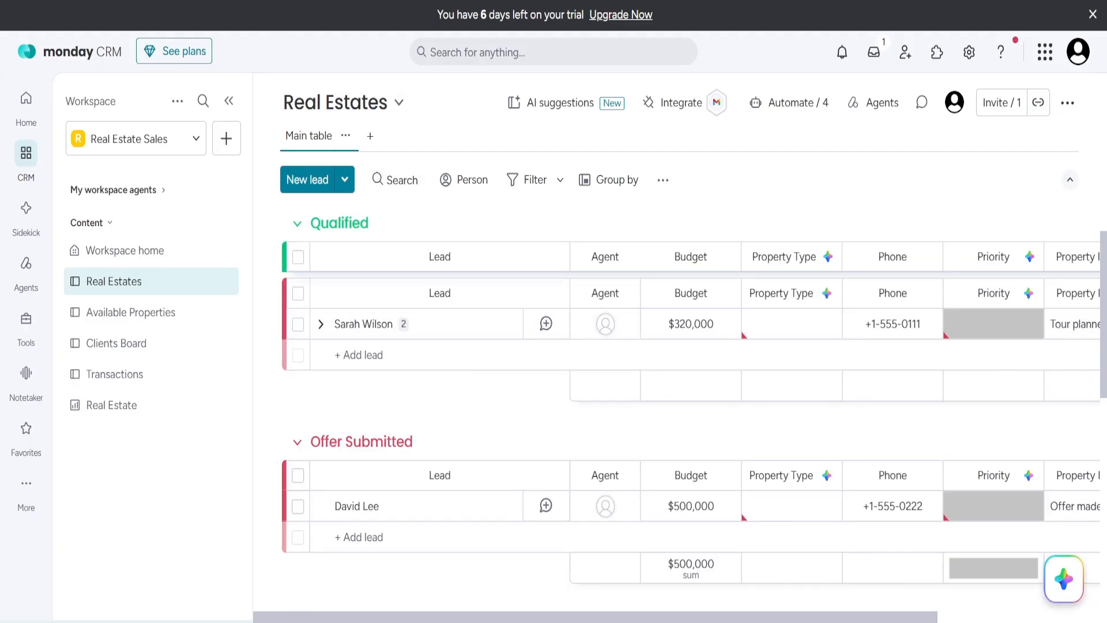
click(226, 141)
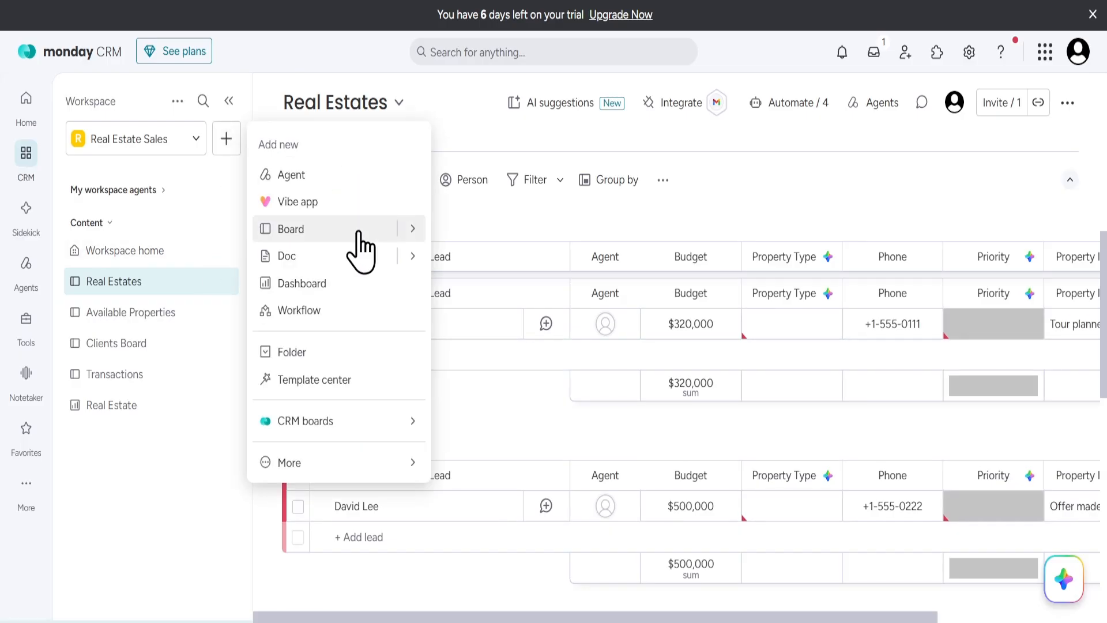
click(460, 231)
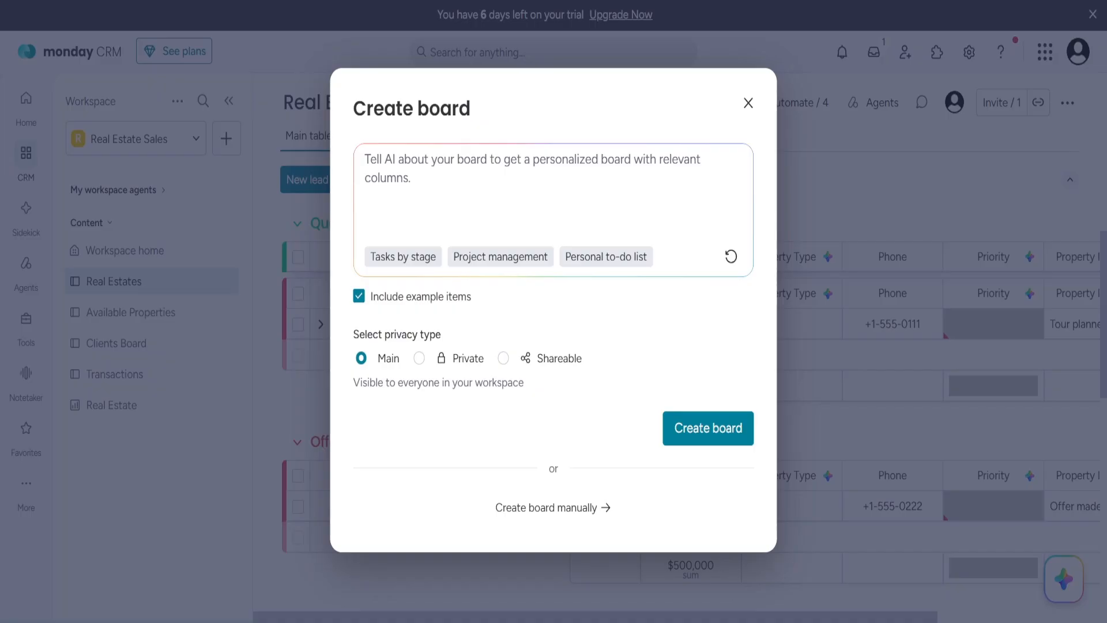
key(ctrl+v)
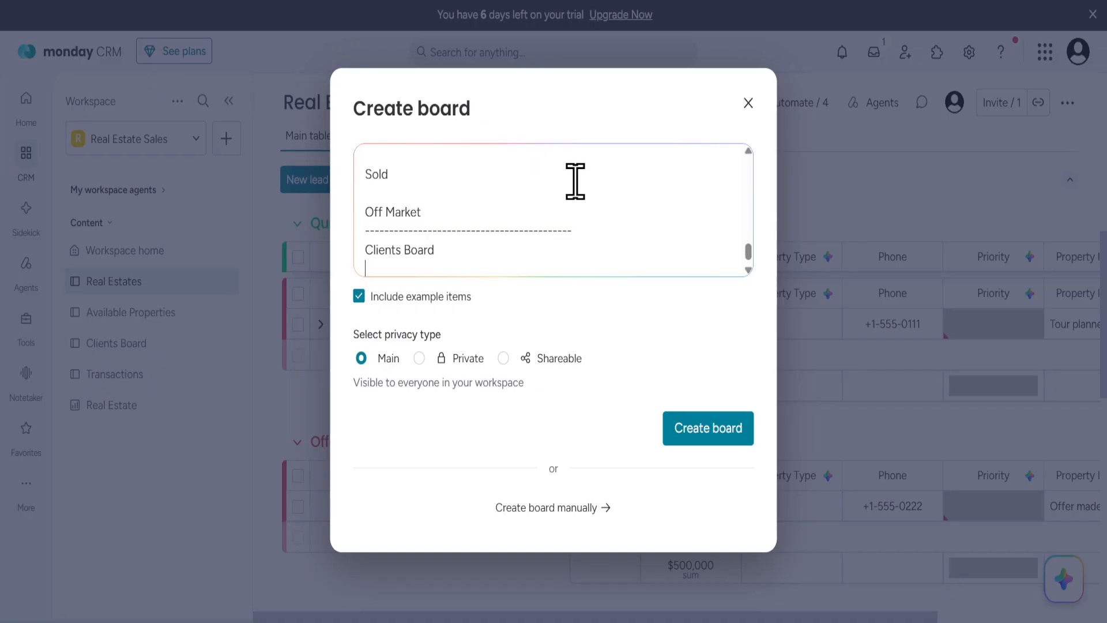
triple_click(398, 260)
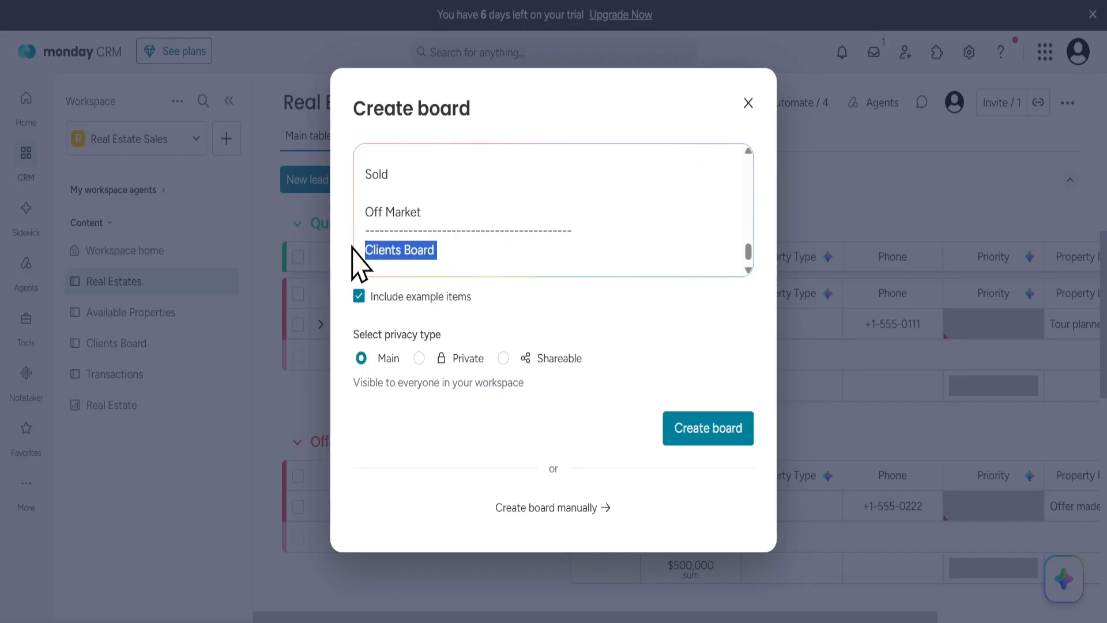
key(BackSpace)
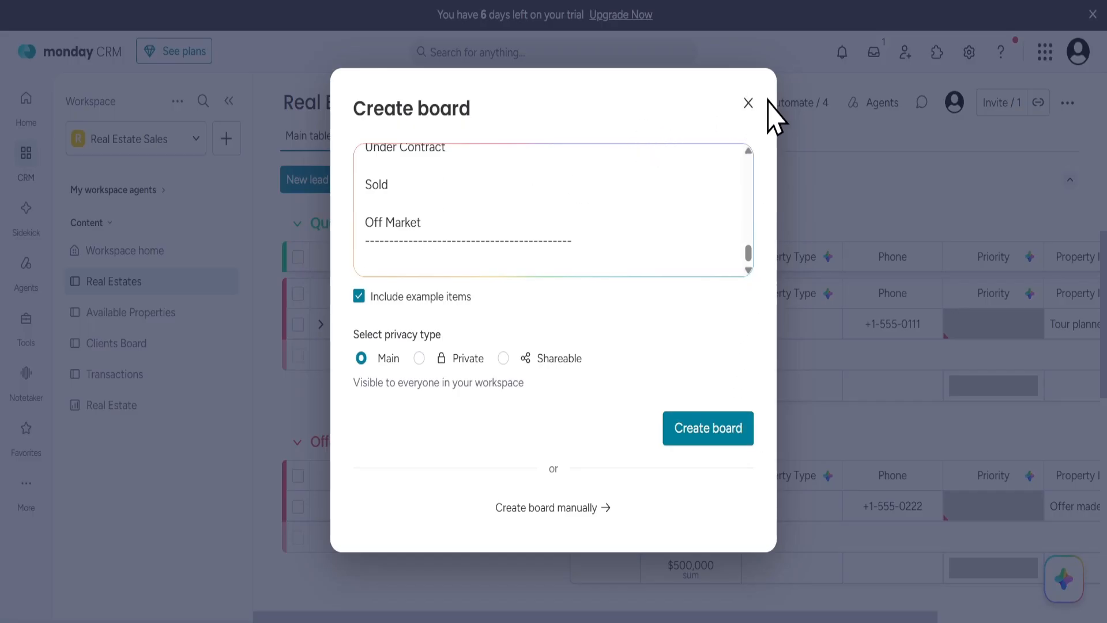
click(748, 103)
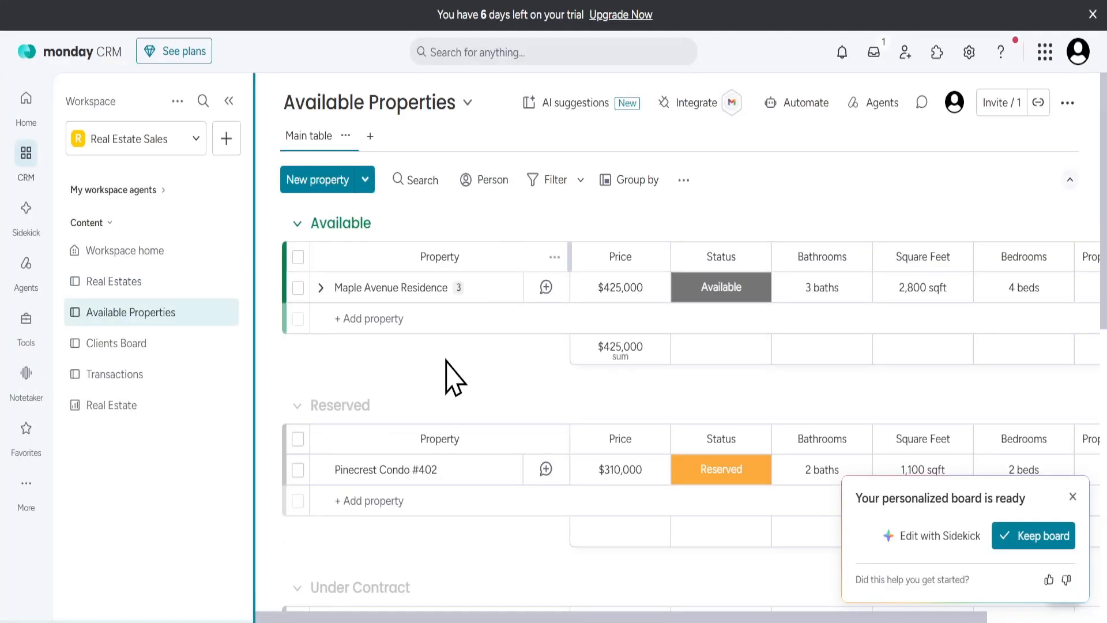
Examine the status groups of the Available Properties board and the columns of the Clients Board and Transactions boards.
scroll(451, 394, down, 10)
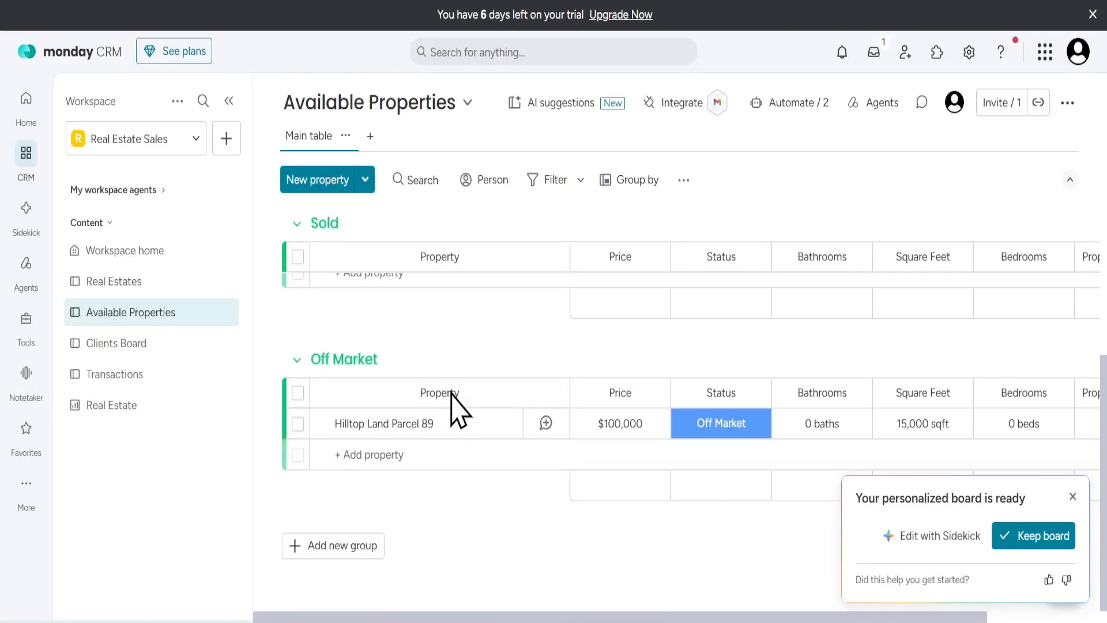
scroll(452, 401, up, 3)
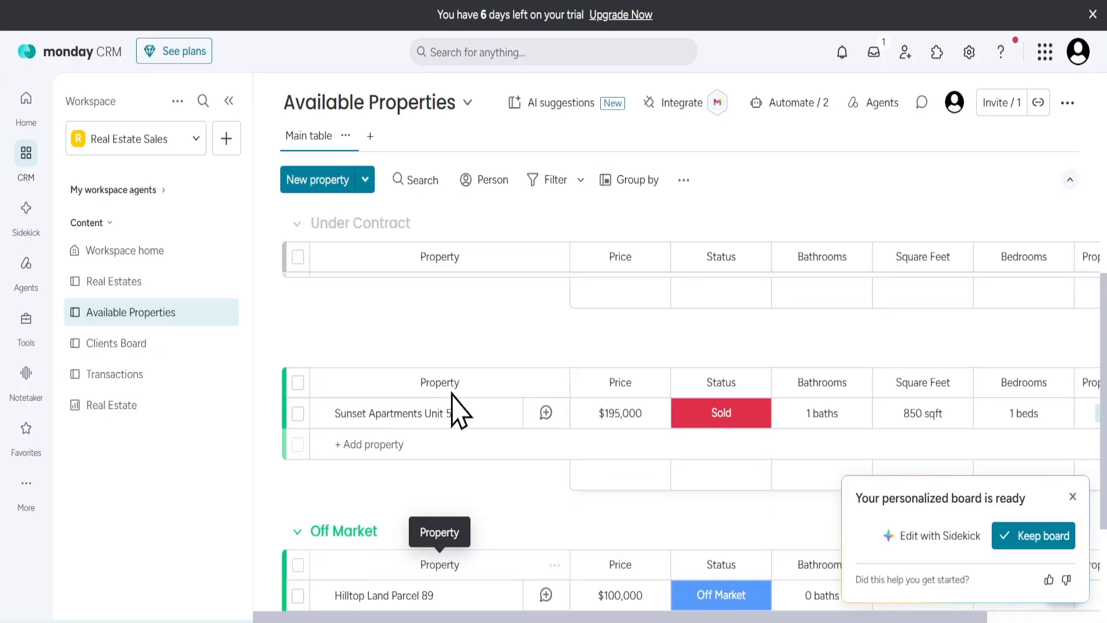
scroll(453, 404, up, 6)
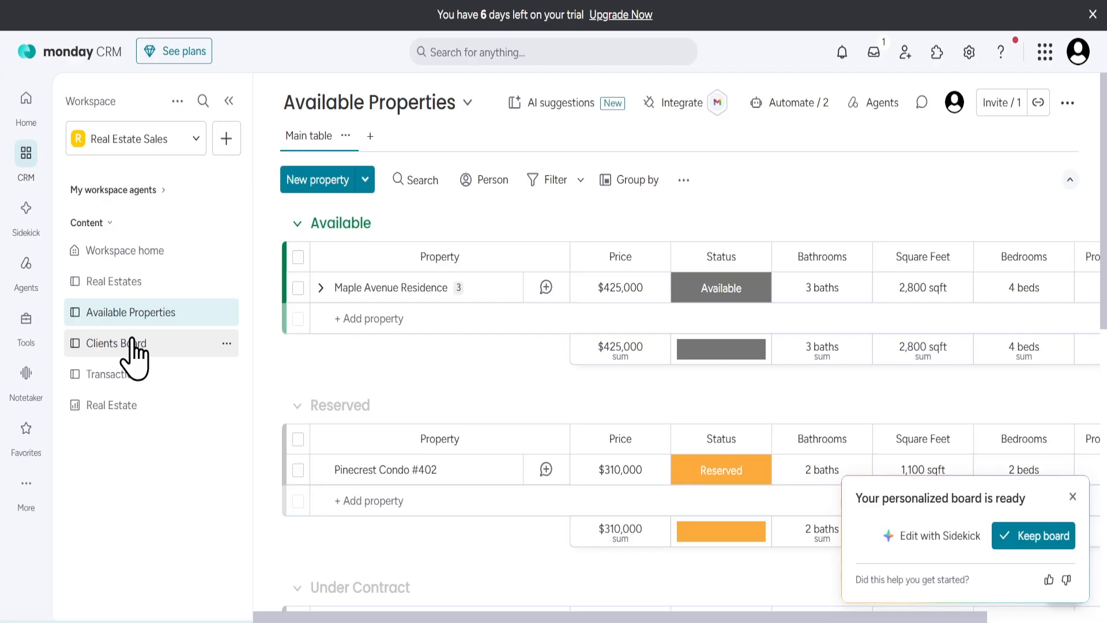
click(134, 344)
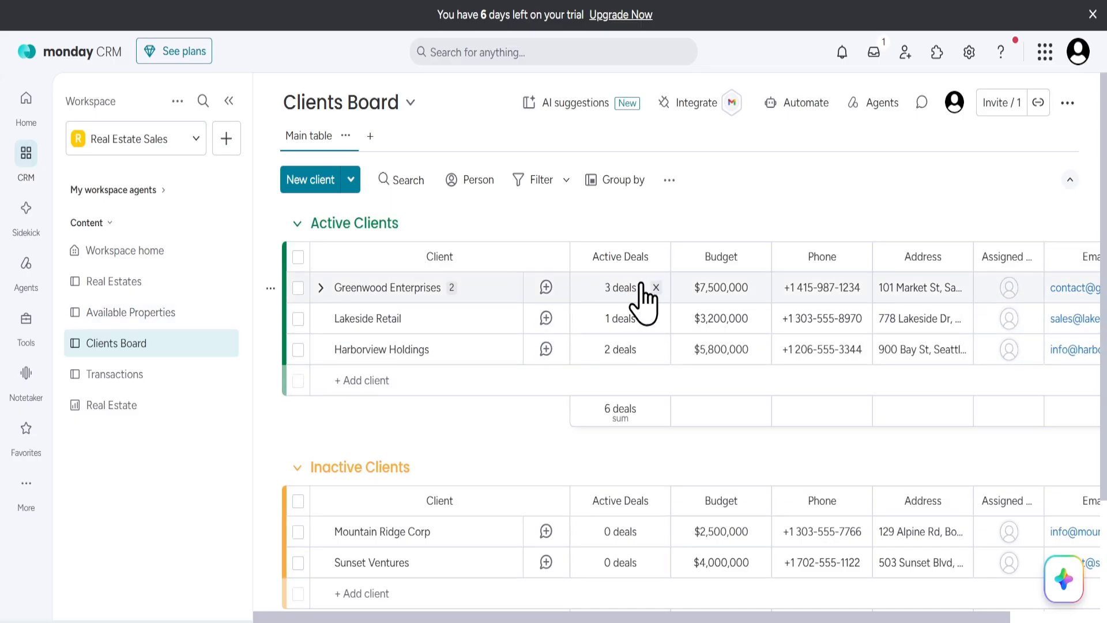
scroll(647, 294, right, 2)
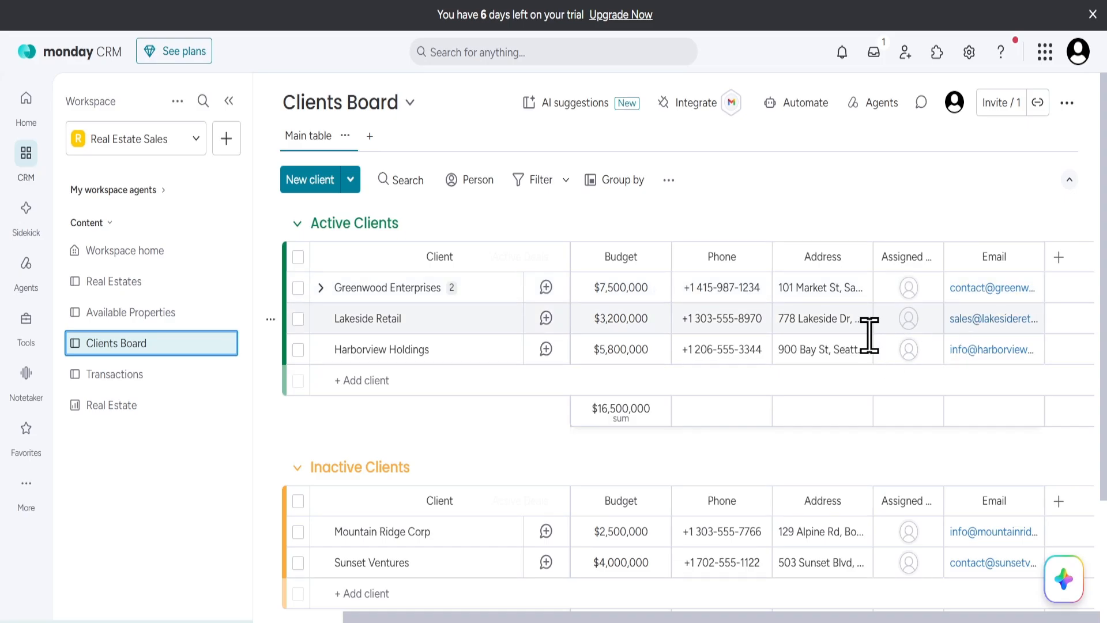
scroll(869, 334, left, 2)
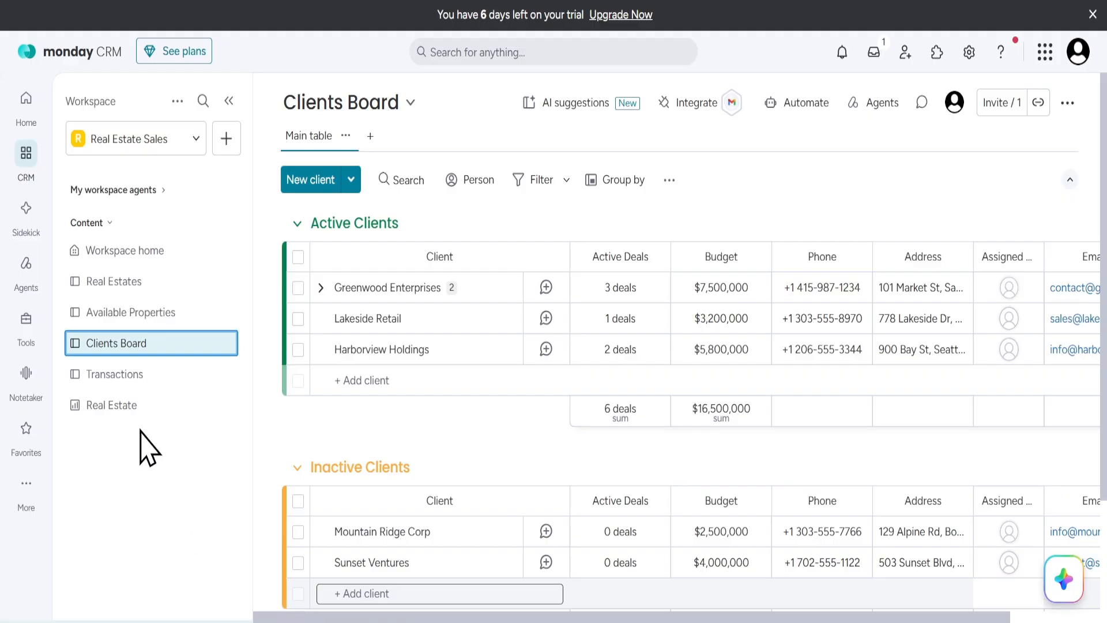
click(121, 378)
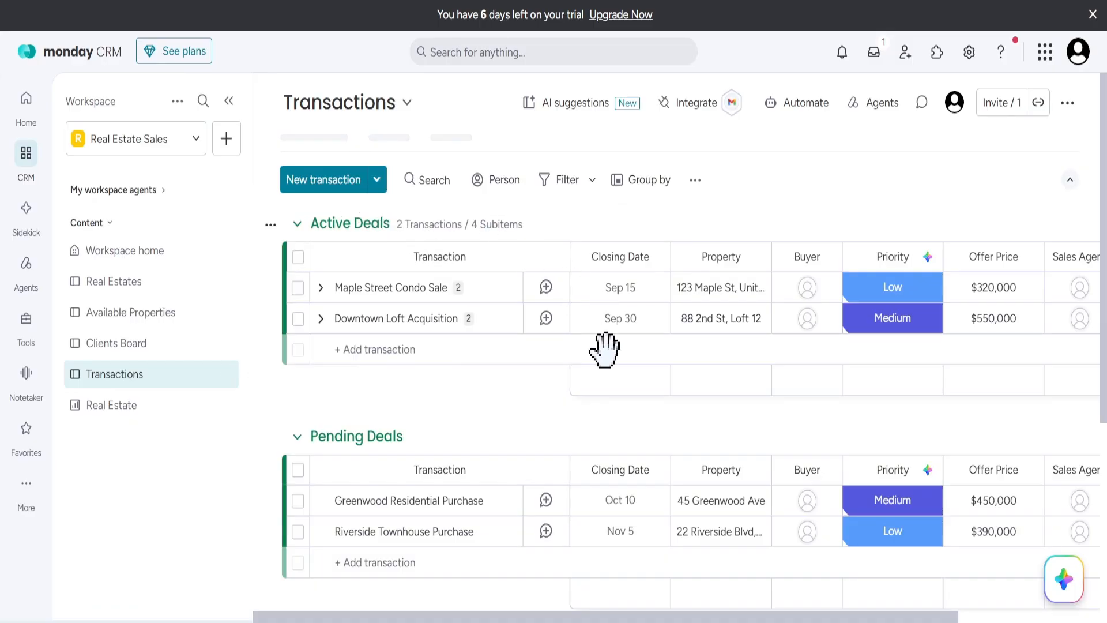
scroll(613, 356, right, 3)
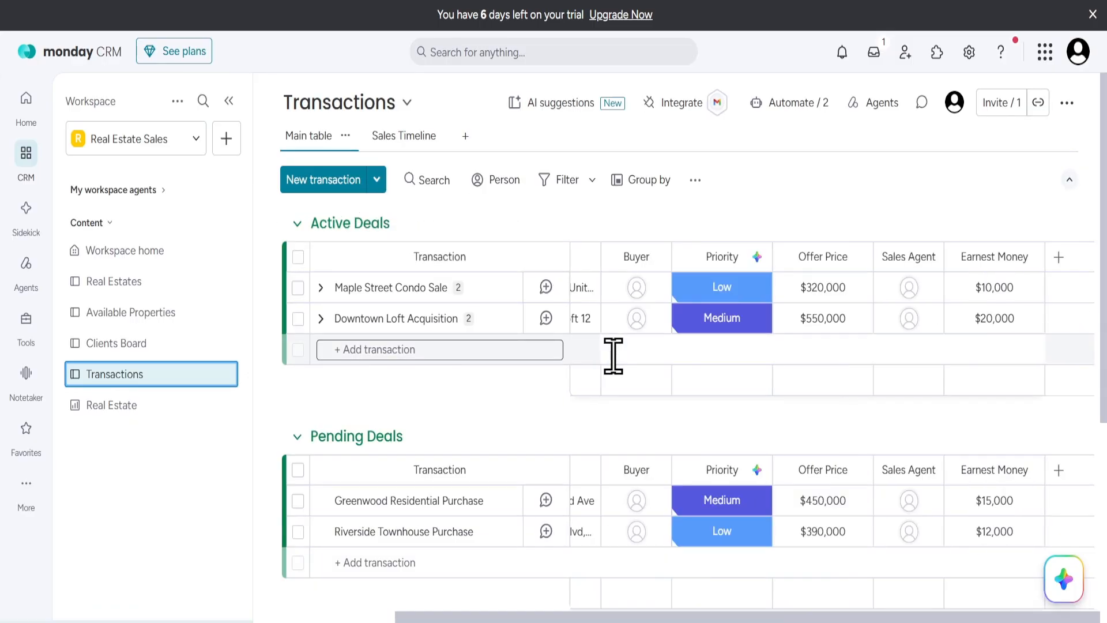
scroll(613, 356, left, 1)
scroll(613, 357, left, 1)
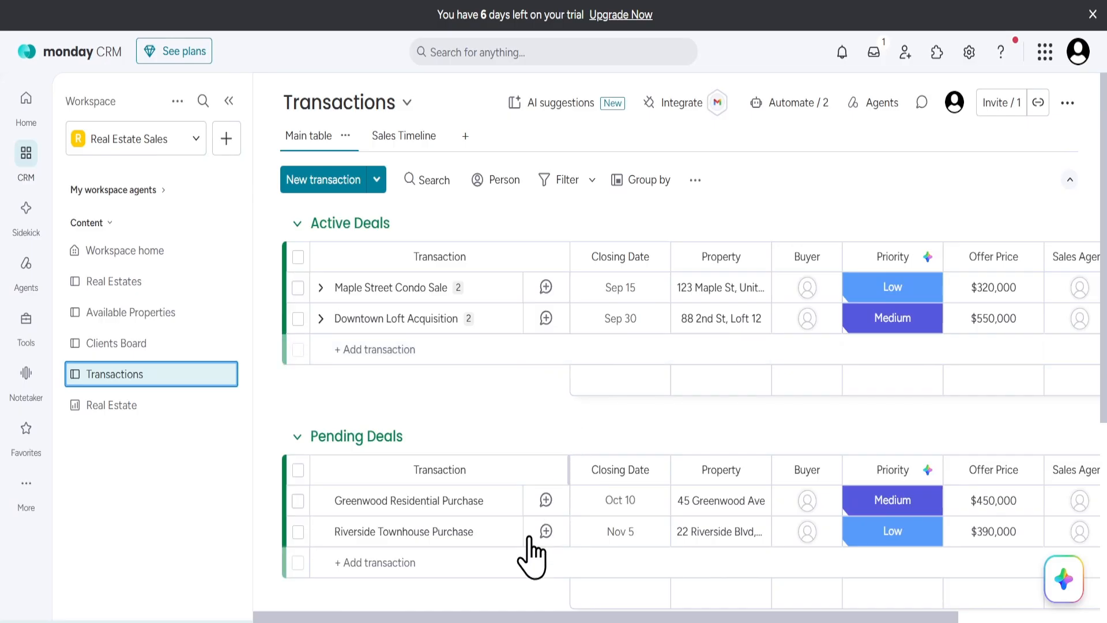
Open the Real Estate dashboard and confirm Real Estates, Available Properties, Clients Board and Transactions as its connected boards.
click(115, 407)
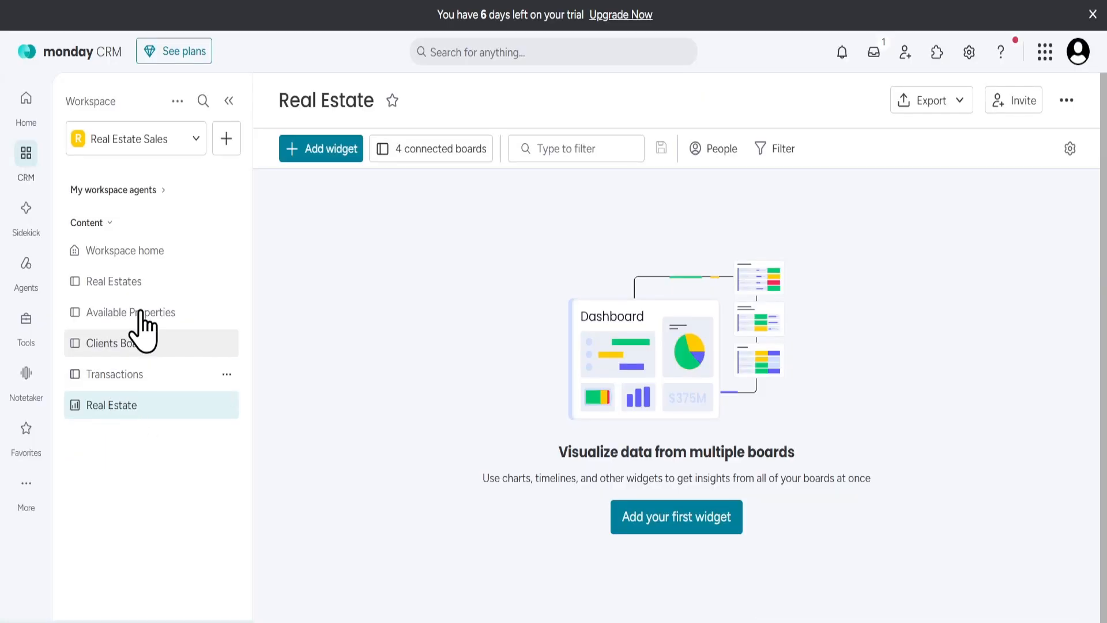
click(418, 149)
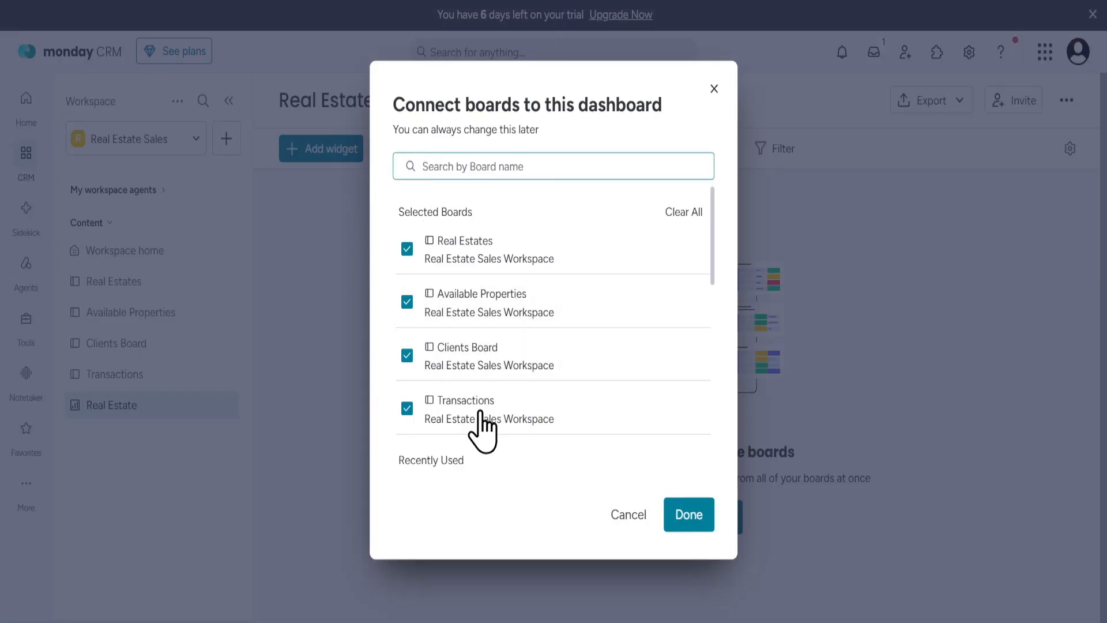
click(675, 519)
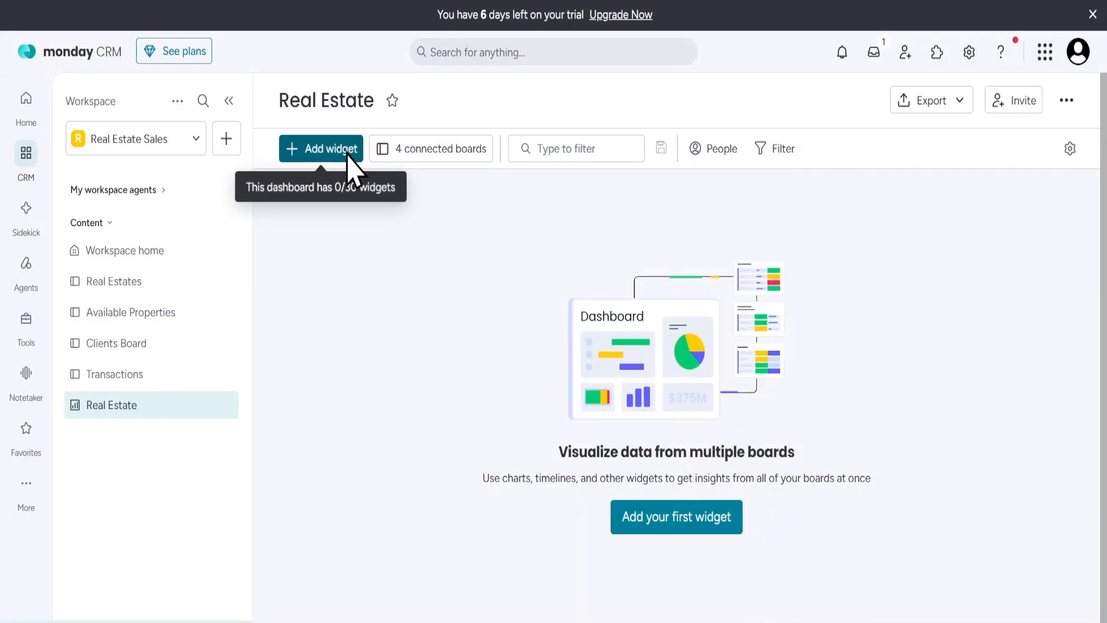
Add a Battery widget to the Real Estate dashboard and open the full Widgets Center.
click(348, 153)
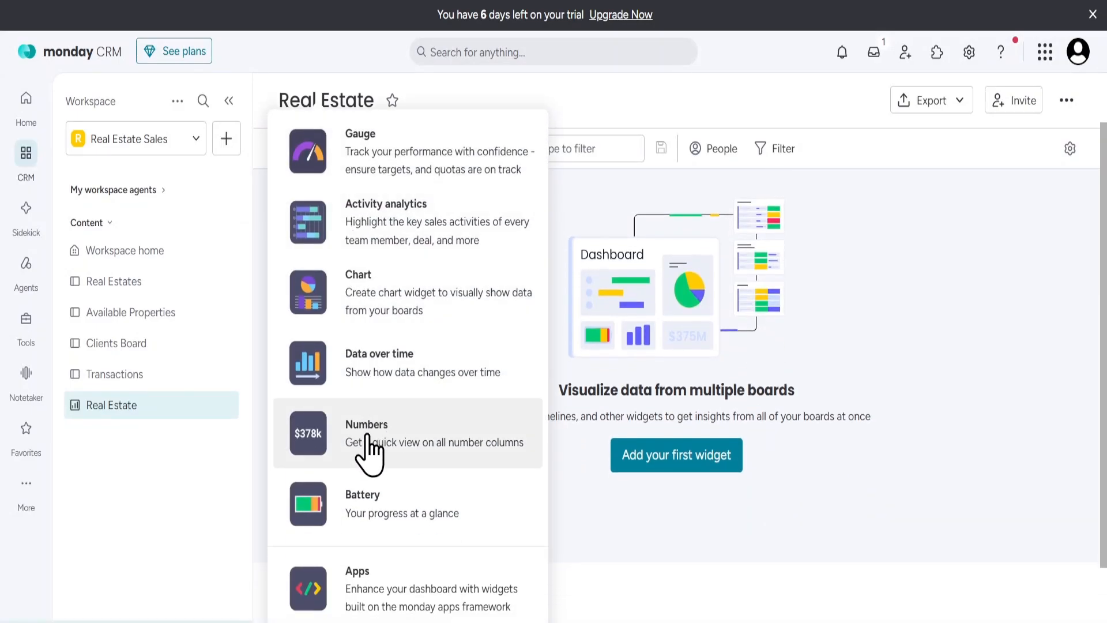
click(362, 508)
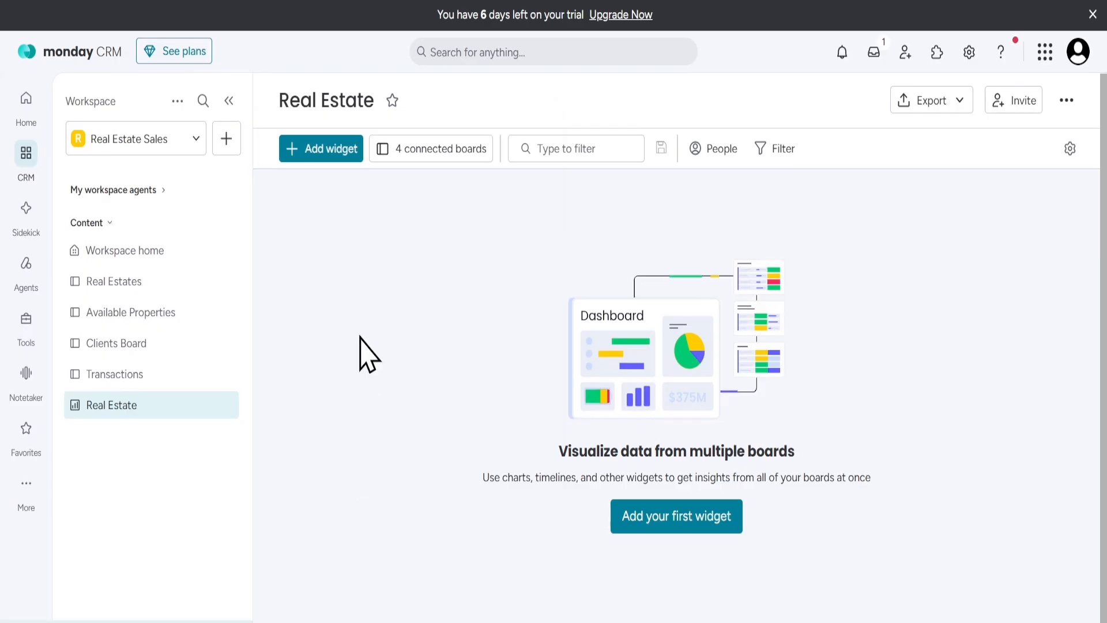
click(318, 157)
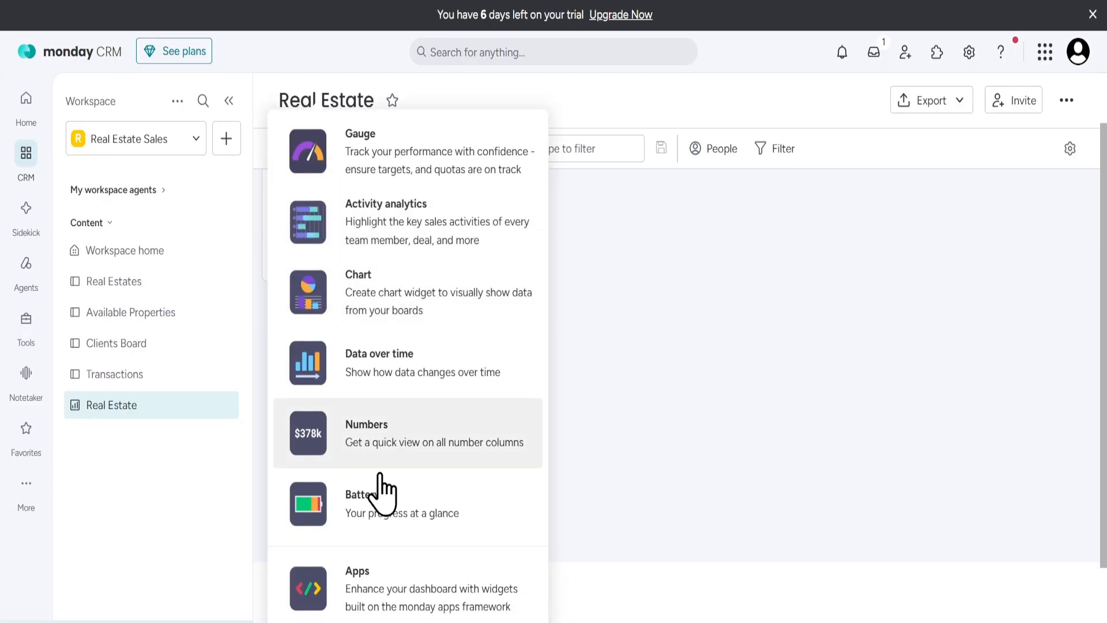
scroll(369, 588, down, 1)
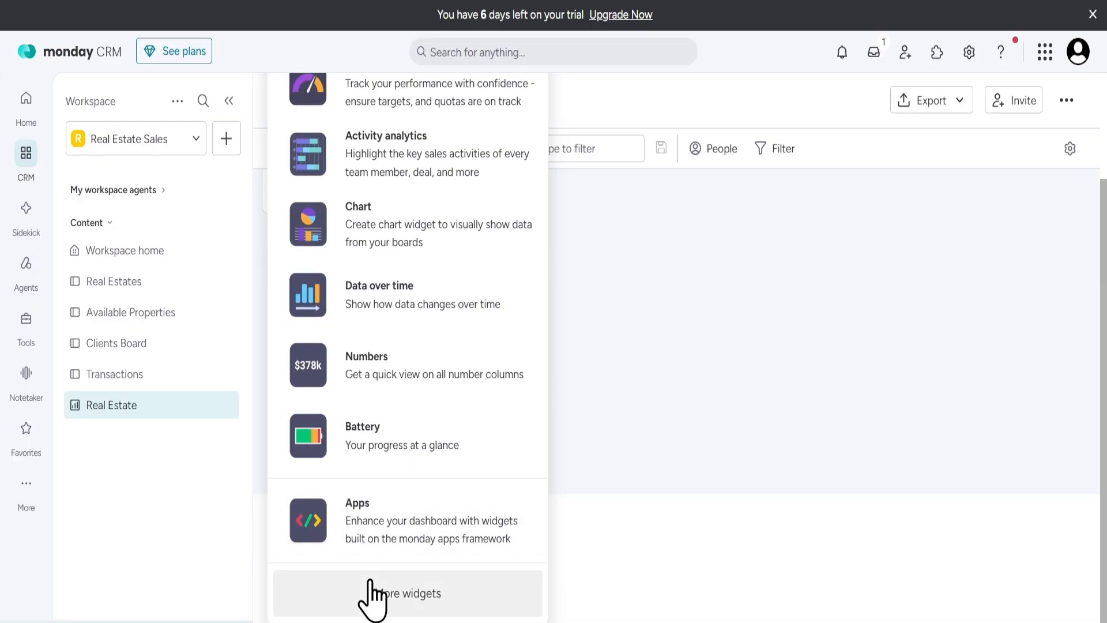
click(372, 594)
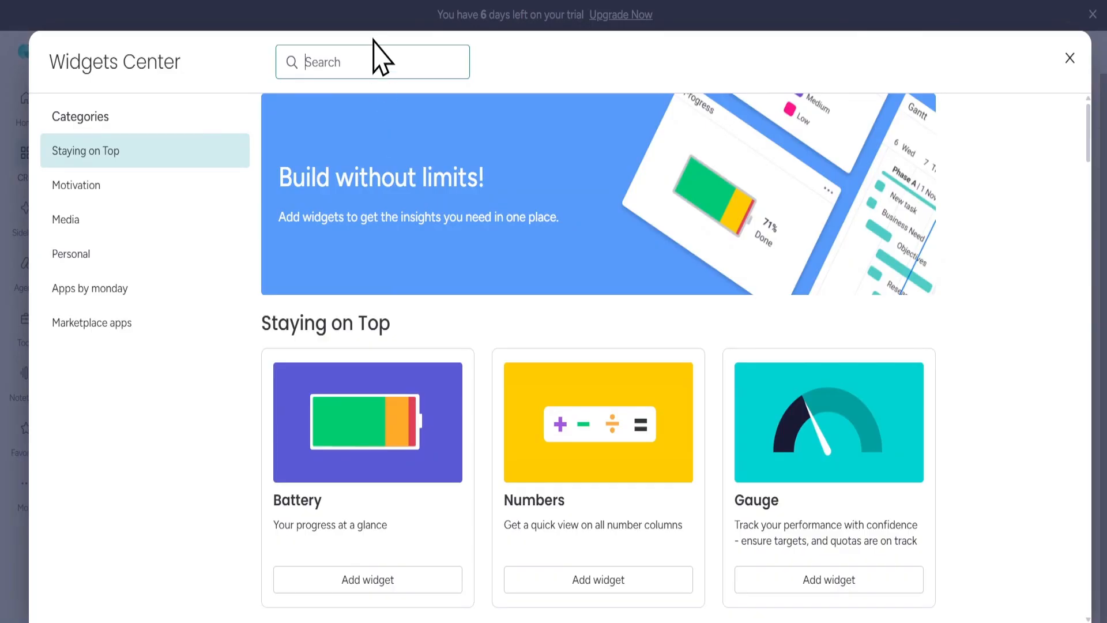
Search the Widgets Center for "calenda" and add the Calendar widget to the Real Estate dashboard.
text(cale)
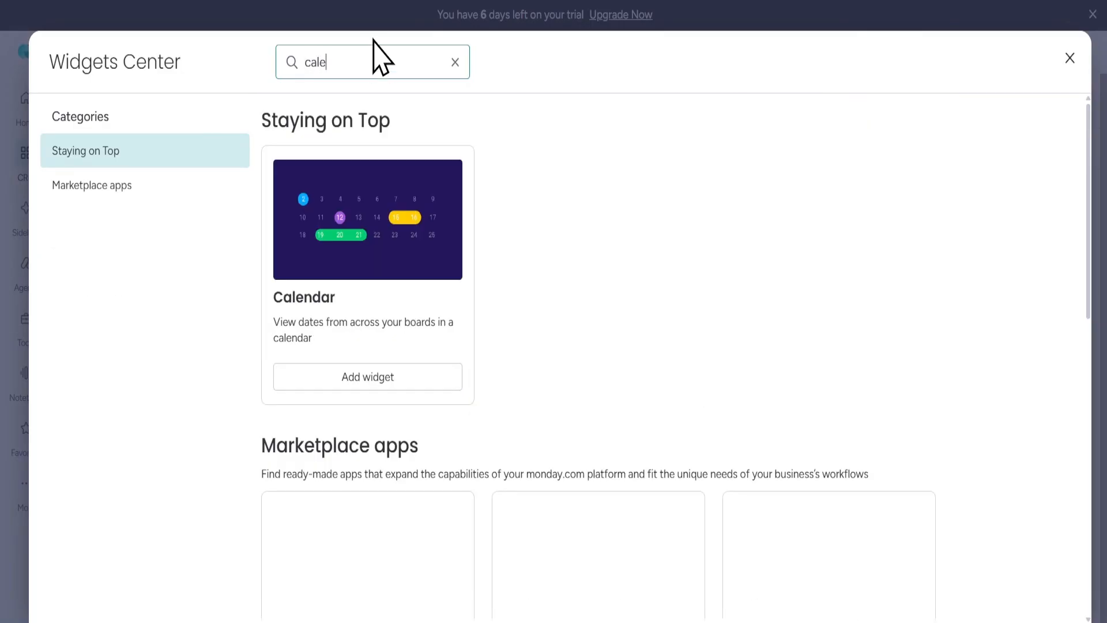
text(nda)
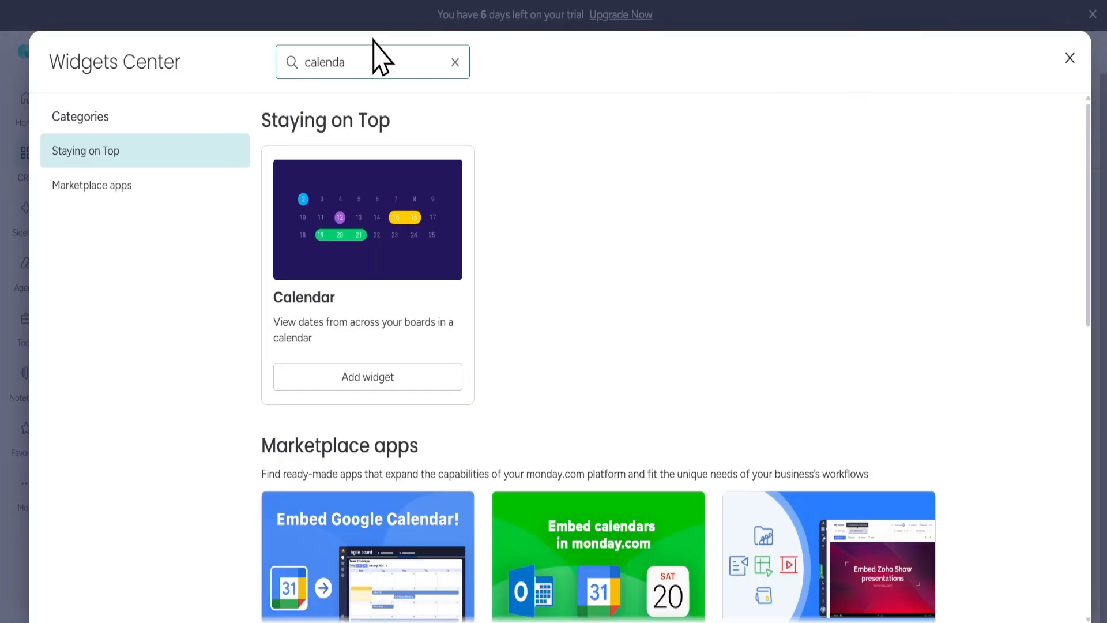
click(347, 282)
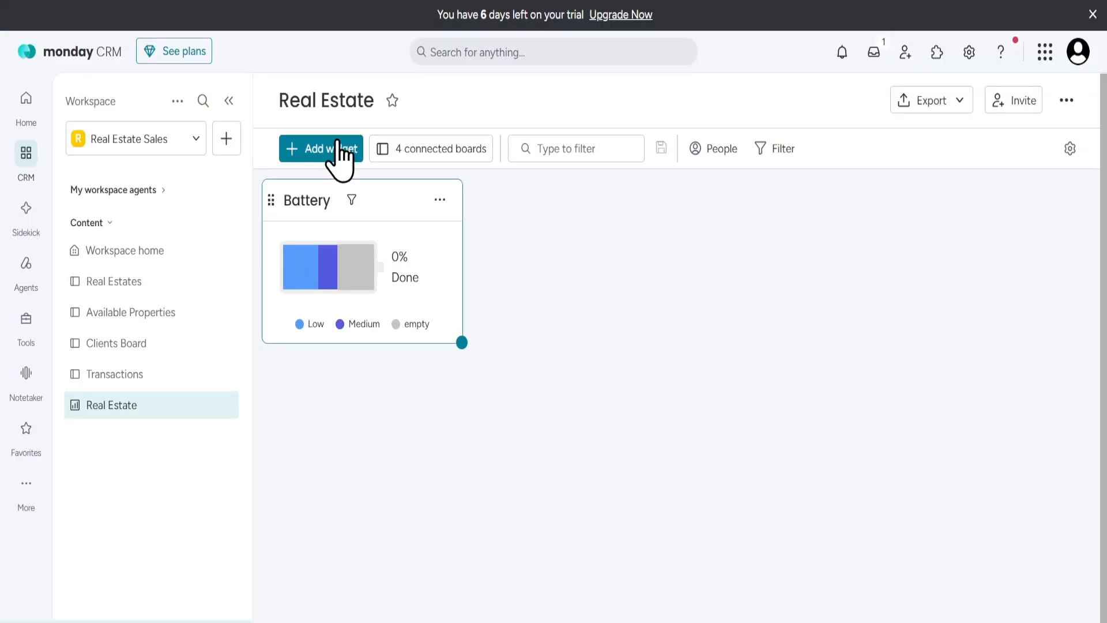
Examine the July 2026 month view of the Calendar widget and its placement beneath the Battery widget.
scroll(922, 375, down, 3)
scroll(922, 374, down, 2)
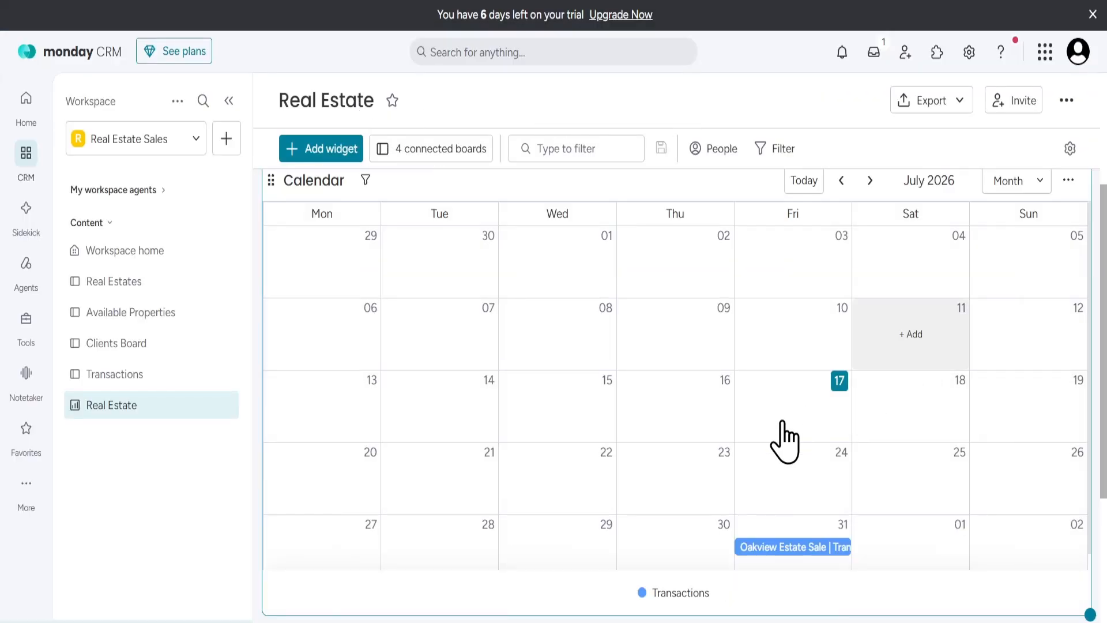
scroll(779, 444, down, 1)
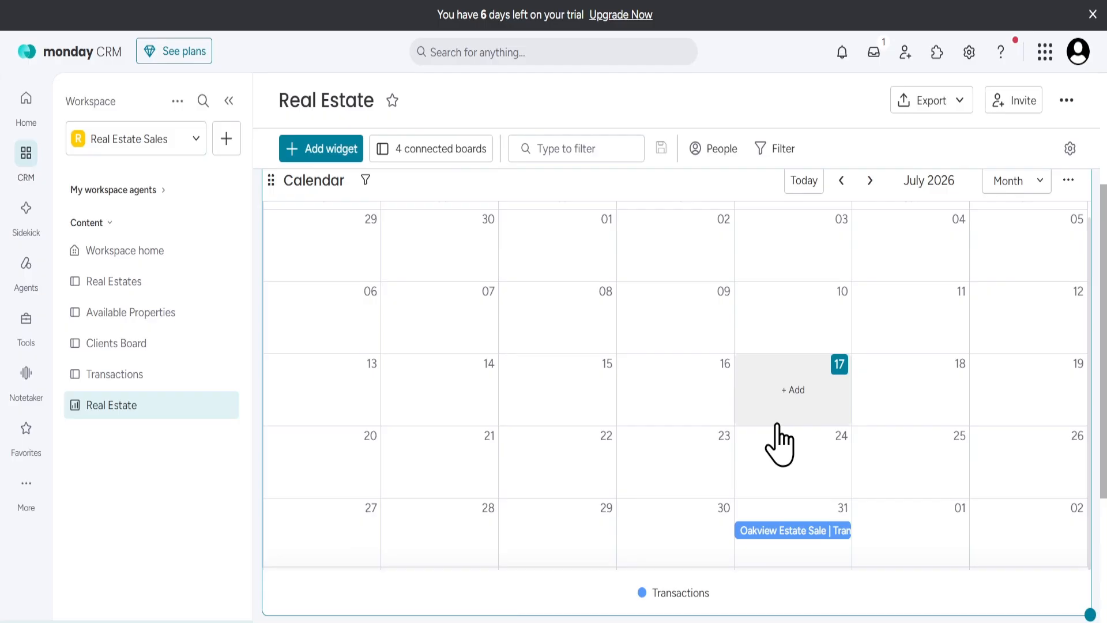
scroll(778, 441, up, 1)
scroll(758, 441, up, 3)
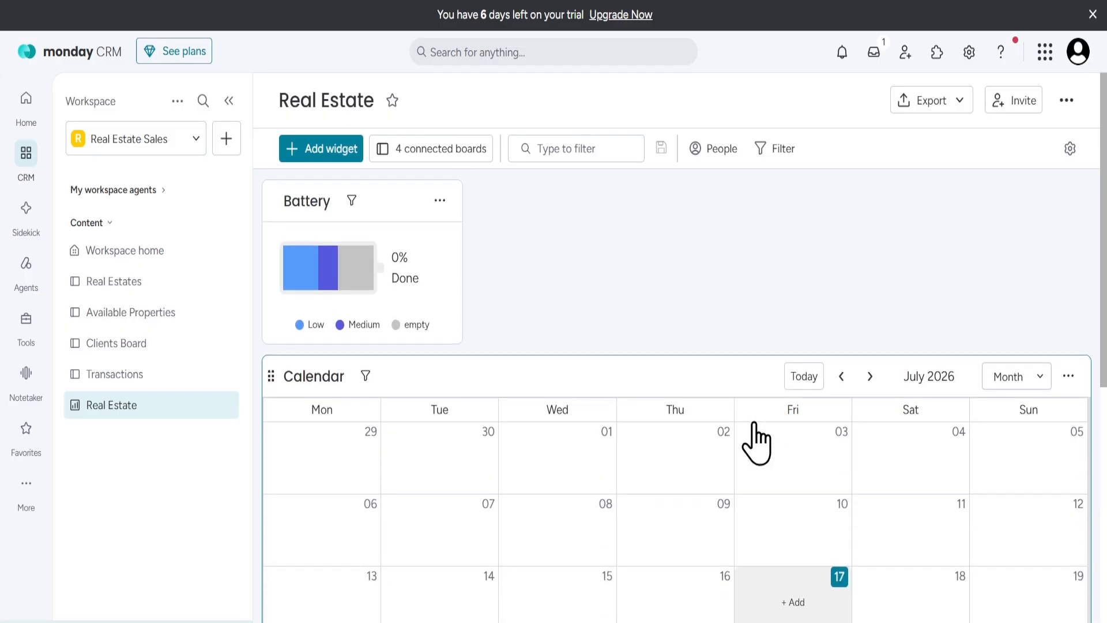
scroll(530, 414, down, 1)
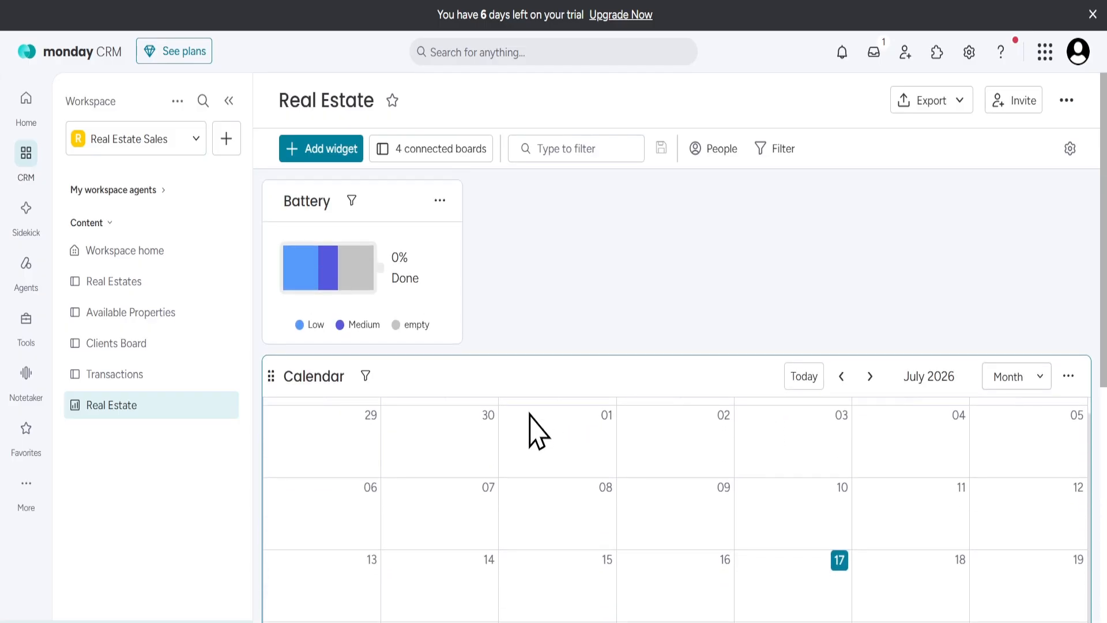
scroll(894, 446, down, 7)
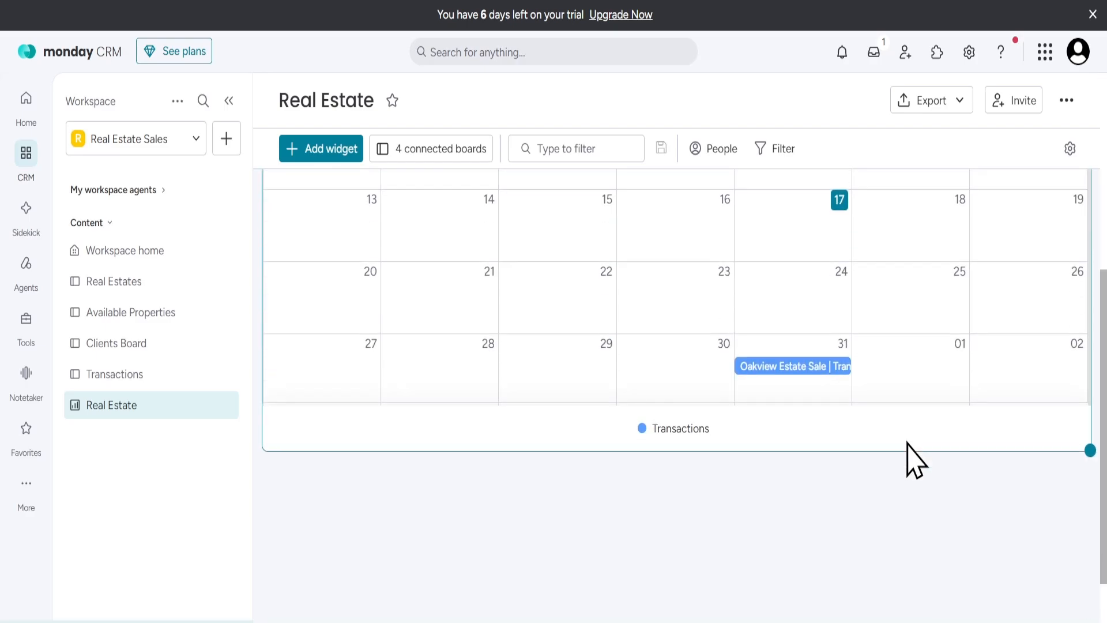